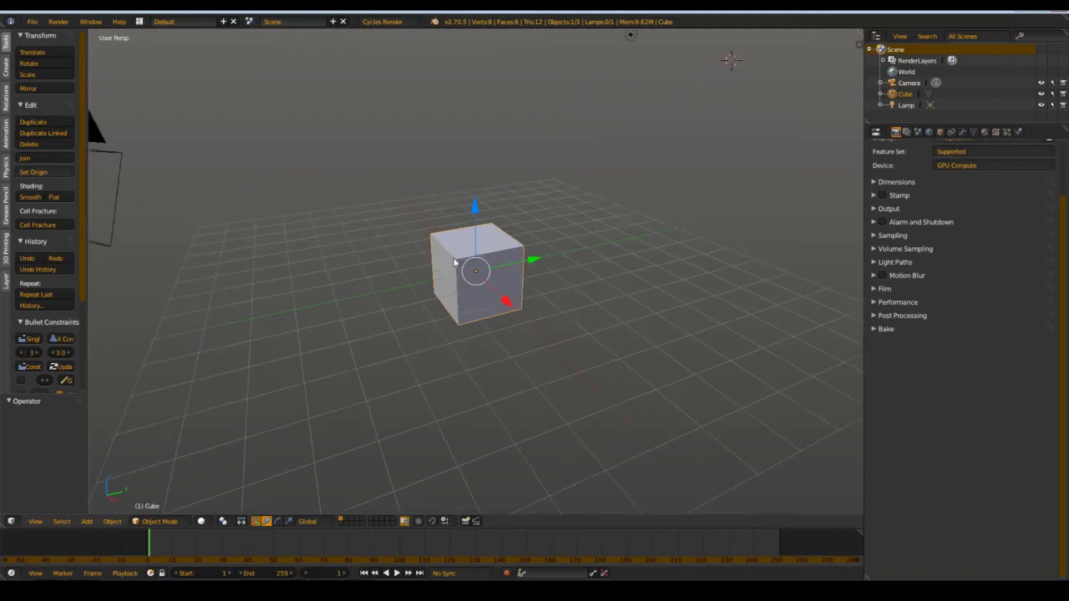
Expand the Alarm and Shutdown panel in Render properties and tick its header checkbox.
{"action": "middle_click_drag", "start_coordinate": [490, 314], "coordinate": [418, 289], "text": "shift"}
{"action": "scroll", "coordinate": [501, 275], "scroll_direction": "up", "scroll_amount": 2}
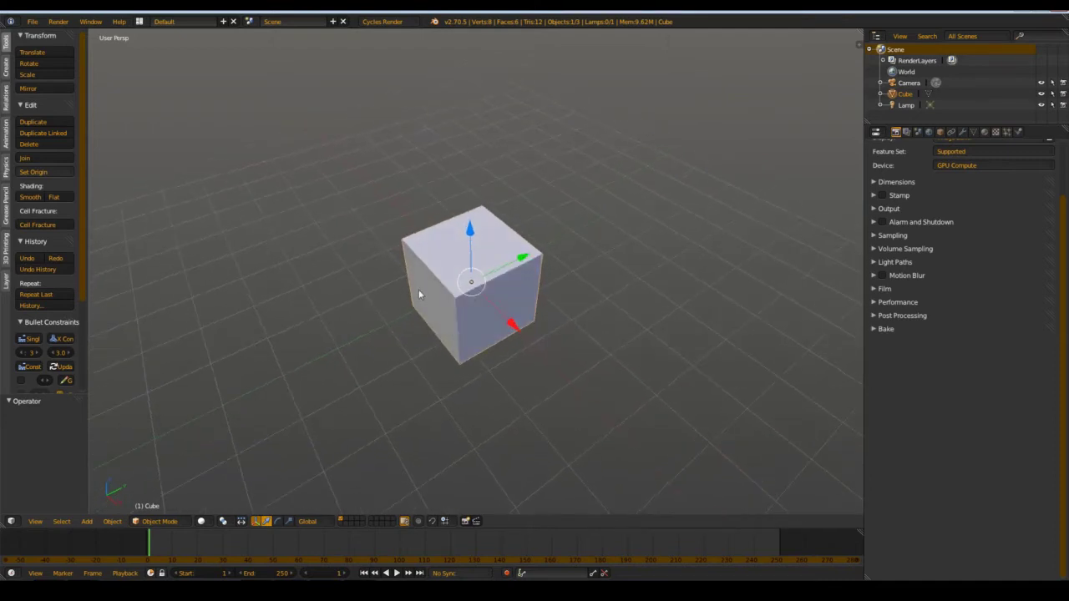
{"action": "scroll", "coordinate": [456, 302], "scroll_direction": "up", "scroll_amount": 1}
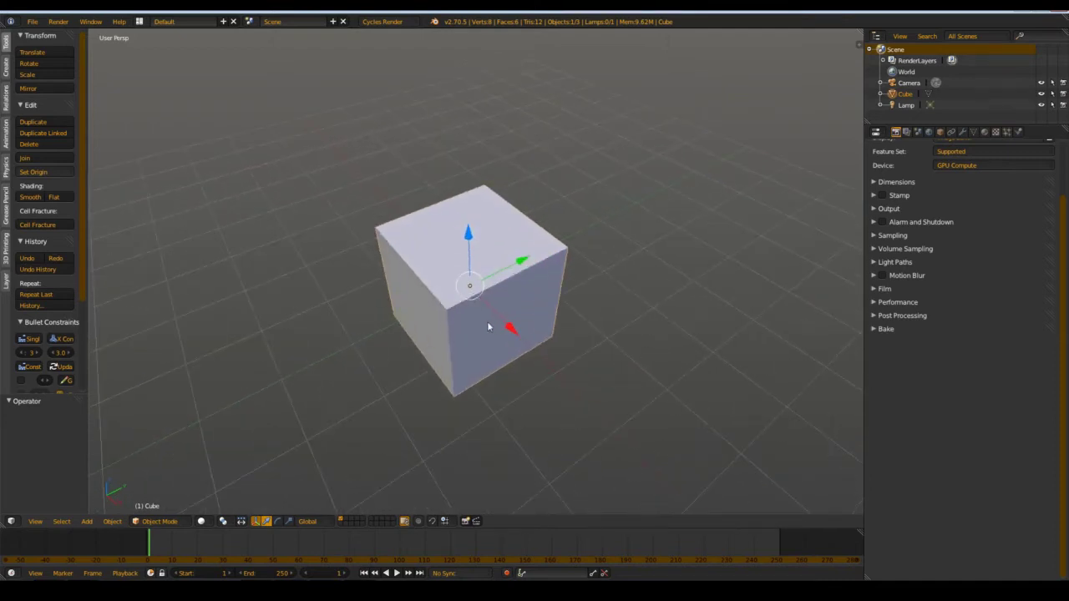
{"action": "left_click", "coordinate": [912, 224]}
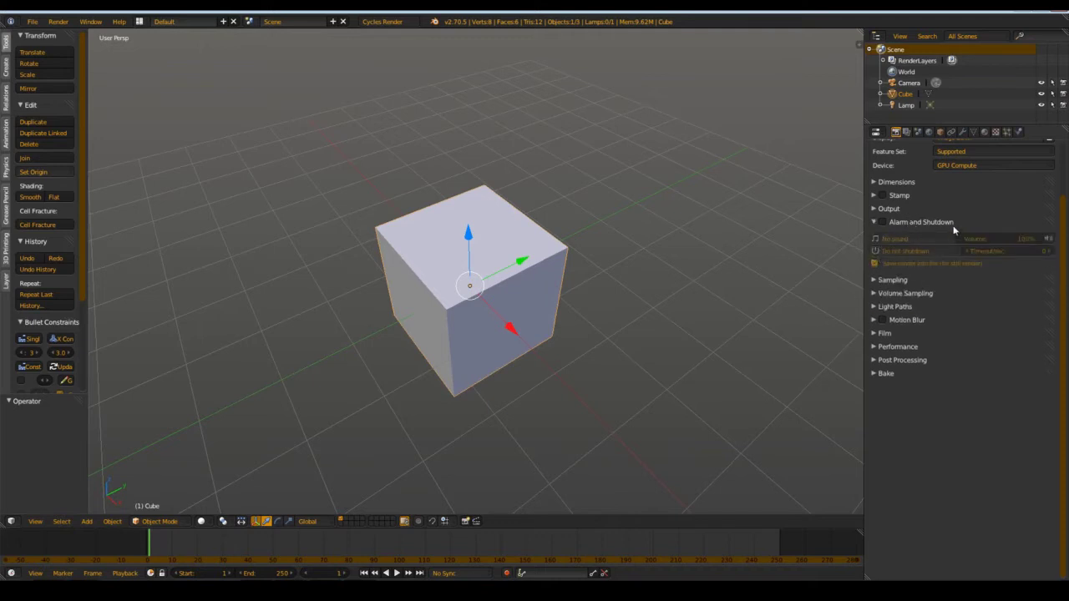
{"action": "left_click", "coordinate": [881, 222]}
Check the Sound type and Shutdown type lists, then expand and re-collapse Volume Sampling.
{"action": "left_click", "coordinate": [912, 239]}
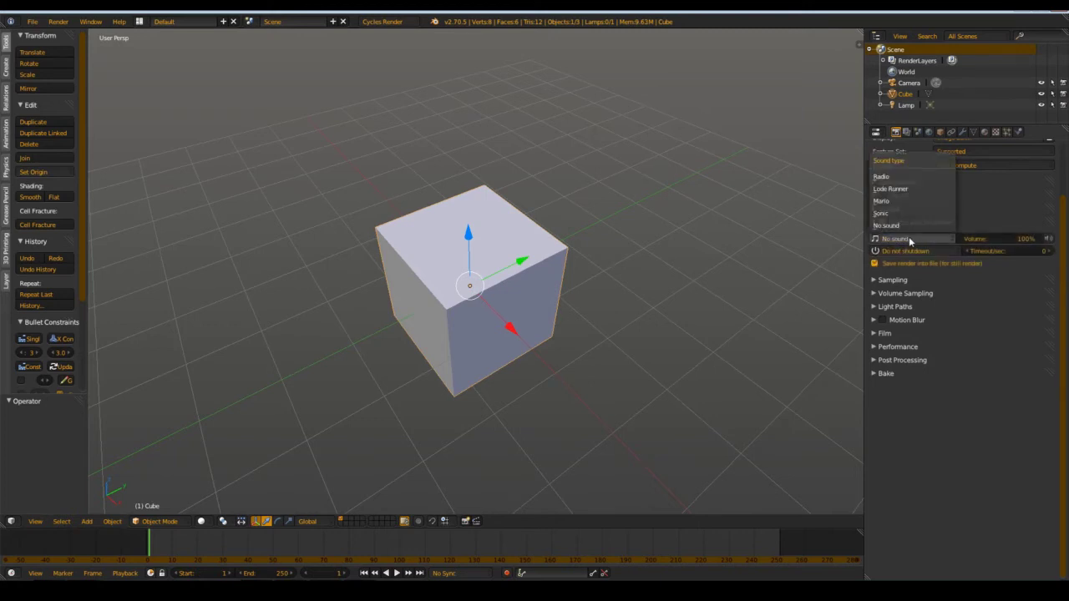
{"action": "left_click", "coordinate": [905, 251]}
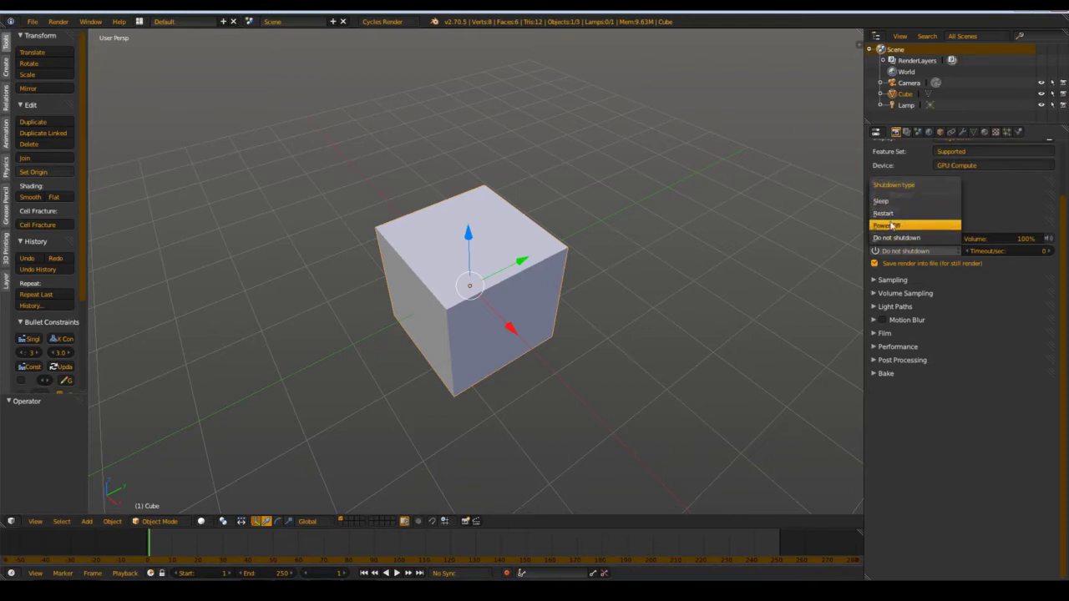
{"action": "left_click", "coordinate": [976, 298]}
{"action": "left_click", "coordinate": [905, 293]}
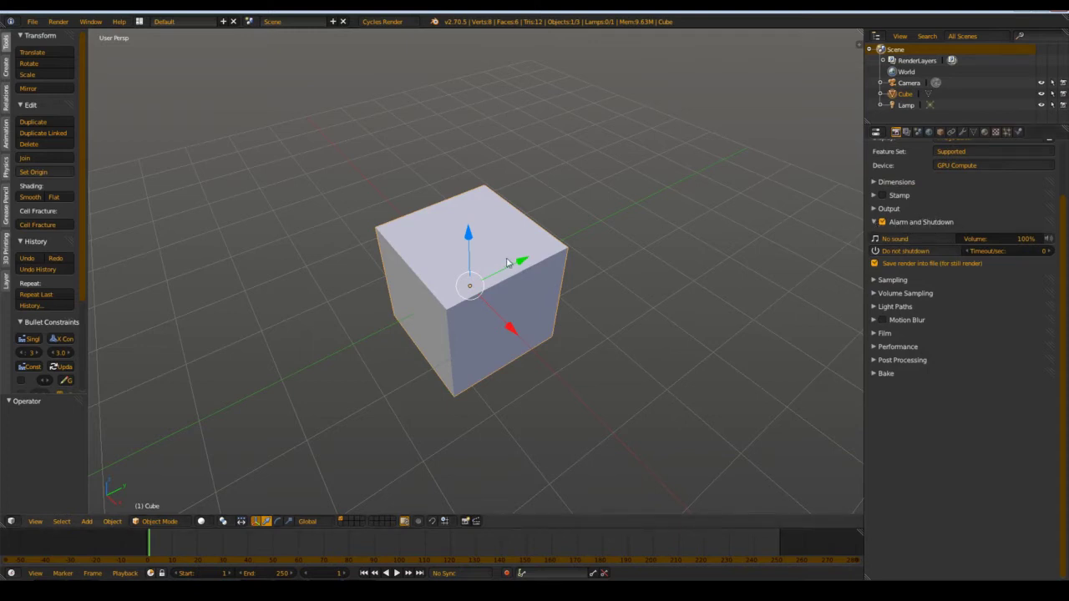
{"action": "scroll", "coordinate": [506, 264], "scroll_direction": "up", "scroll_amount": 3}
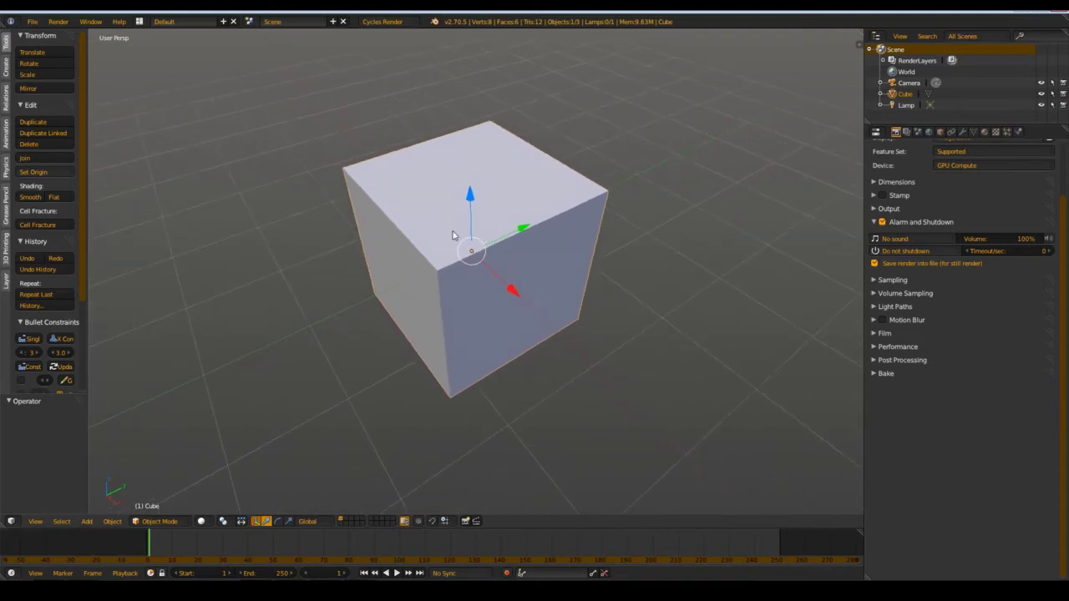
{"action": "middle_click_drag", "start_coordinate": [452, 235], "coordinate": [472, 283]}
{"action": "middle_click_drag", "start_coordinate": [483, 163], "coordinate": [499, 242]}
{"action": "scroll", "coordinate": [669, 84], "scroll_direction": "up", "scroll_amount": 2}
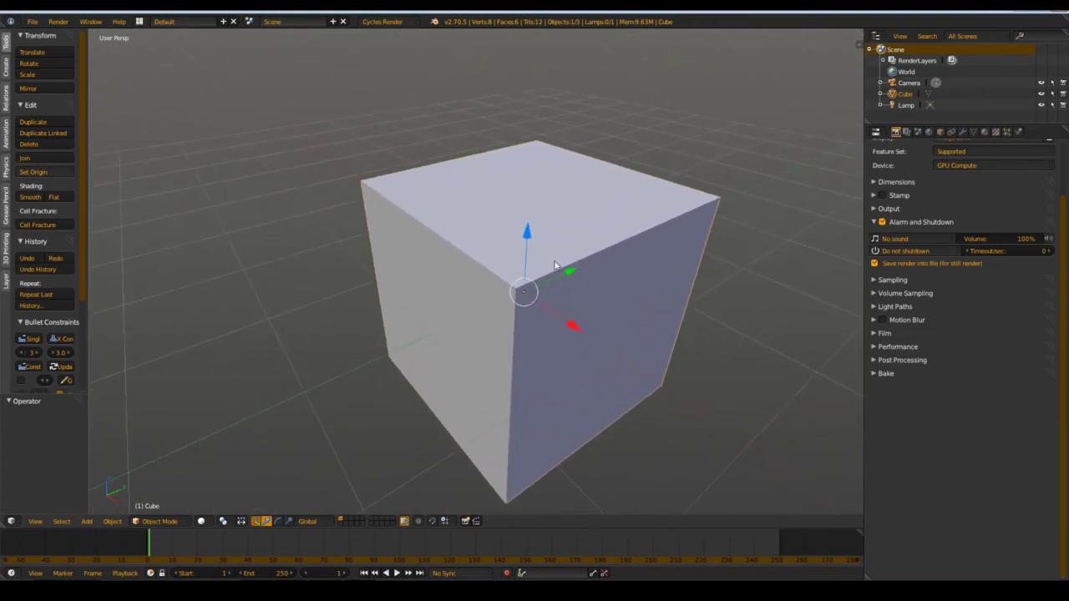
{"action": "middle_click_drag", "start_coordinate": [555, 266], "coordinate": [469, 285]}
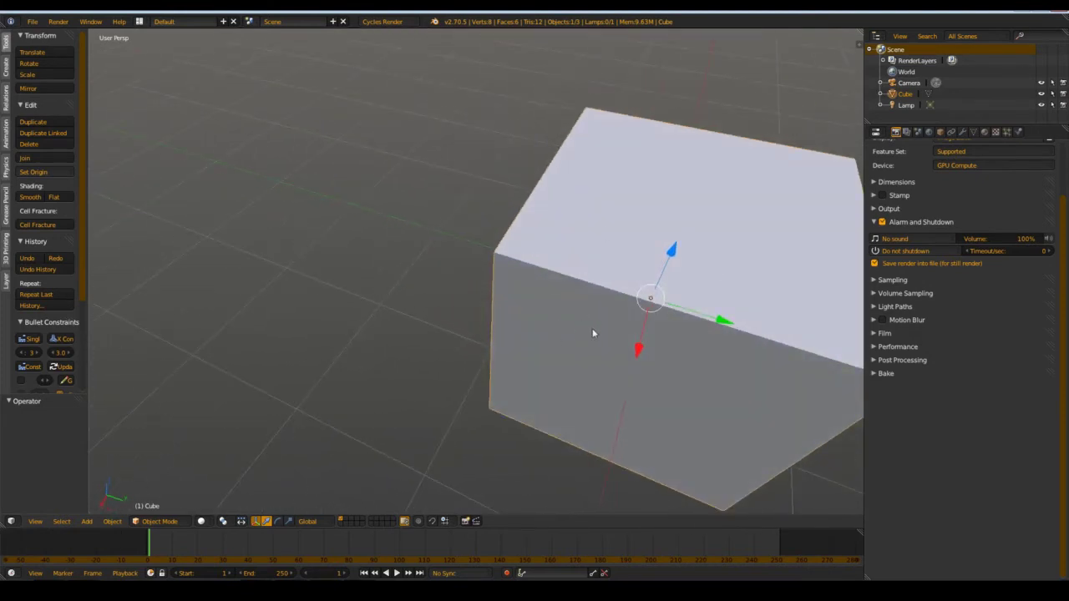
{"action": "middle_click_drag", "start_coordinate": [592, 334], "coordinate": [552, 281]}
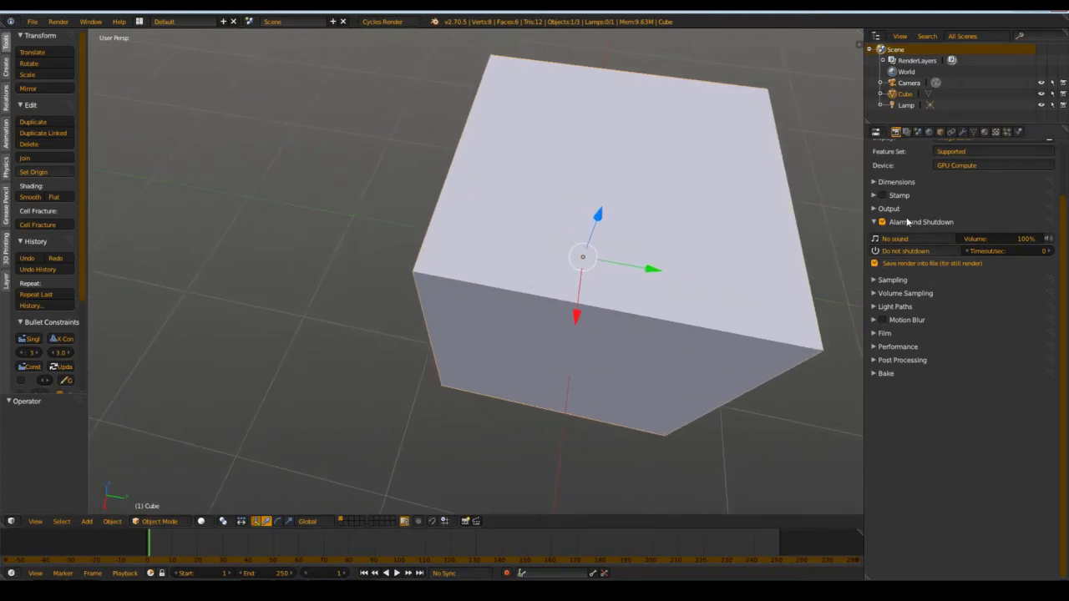
{"action": "left_click", "coordinate": [903, 252]}
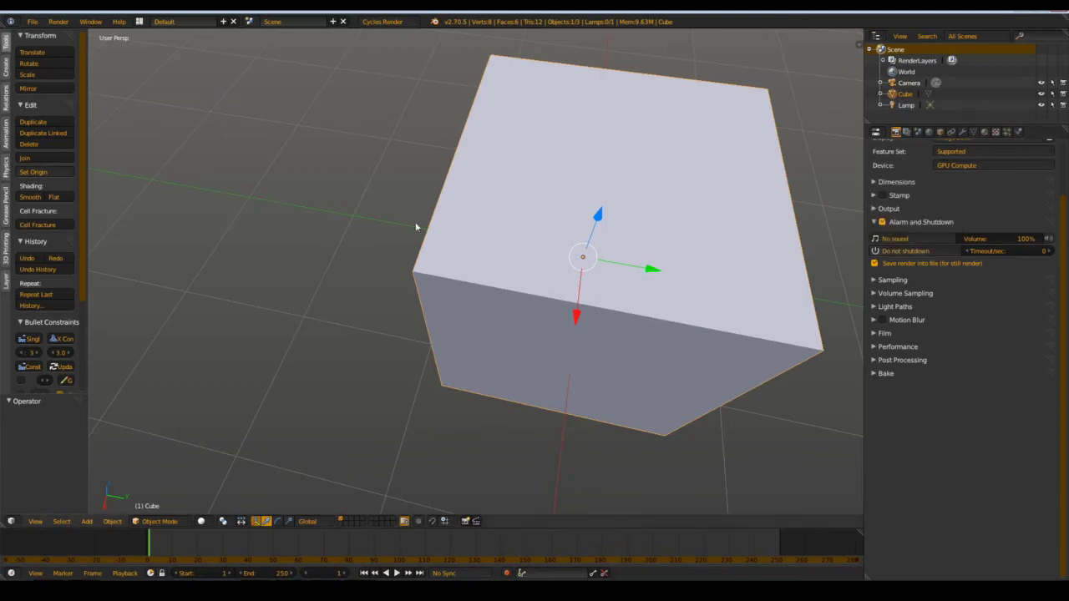
{"action": "middle_click_drag", "start_coordinate": [275, 242], "coordinate": [260, 348]}
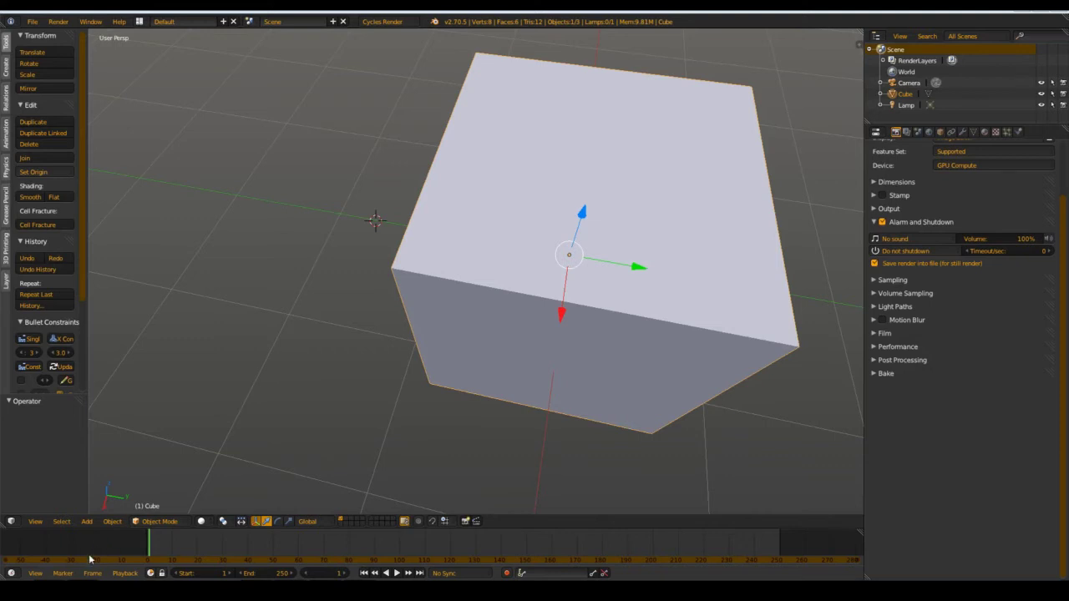
Bring the Explorer window over Blender and browse into Blender Foundation\Blender\2.70.
{"action": "key", "text": "alt+Tab"}
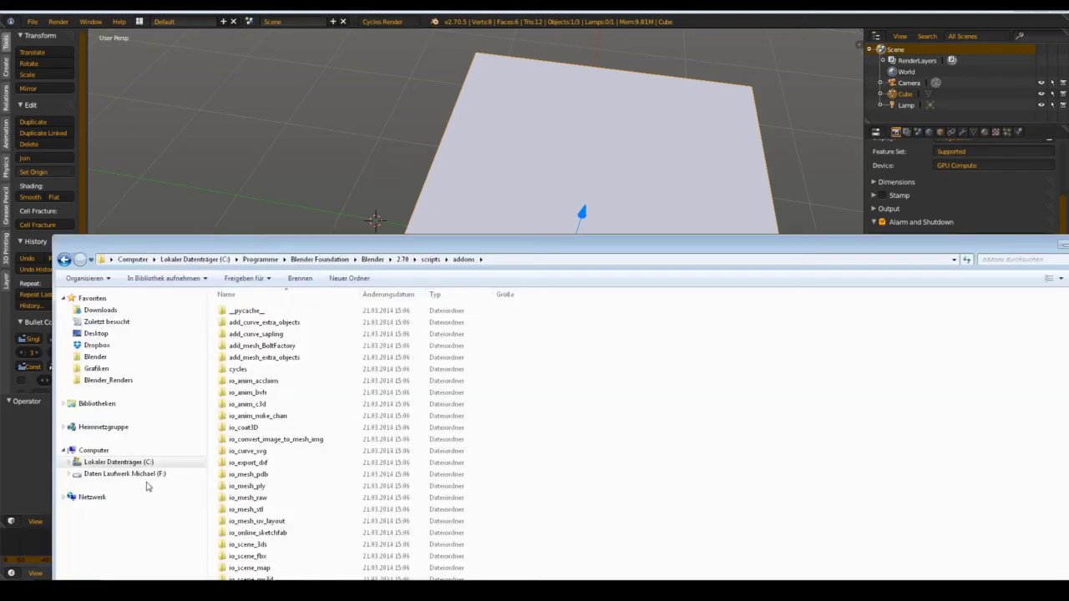
{"action": "left_click_drag", "start_coordinate": [330, 252], "coordinate": [462, 114]}
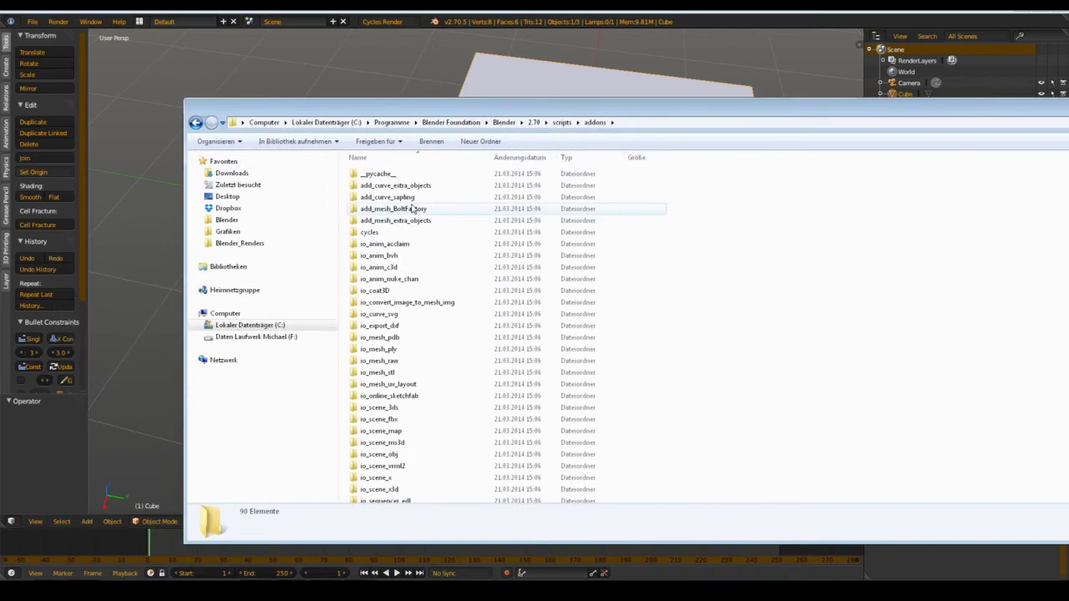
{"action": "left_click", "coordinate": [451, 122]}
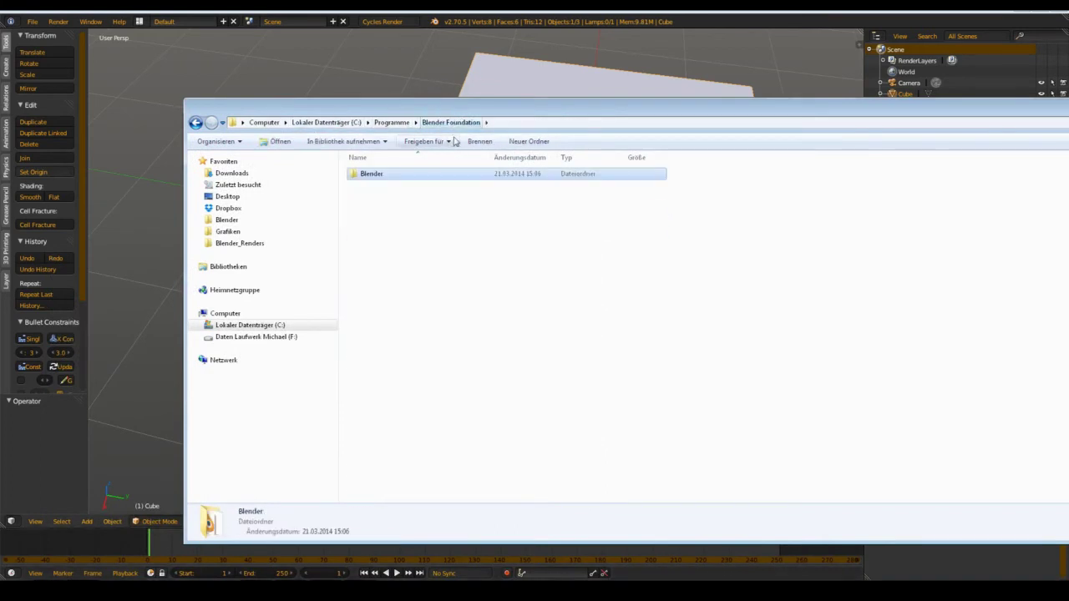
{"action": "double_click", "coordinate": [392, 180]}
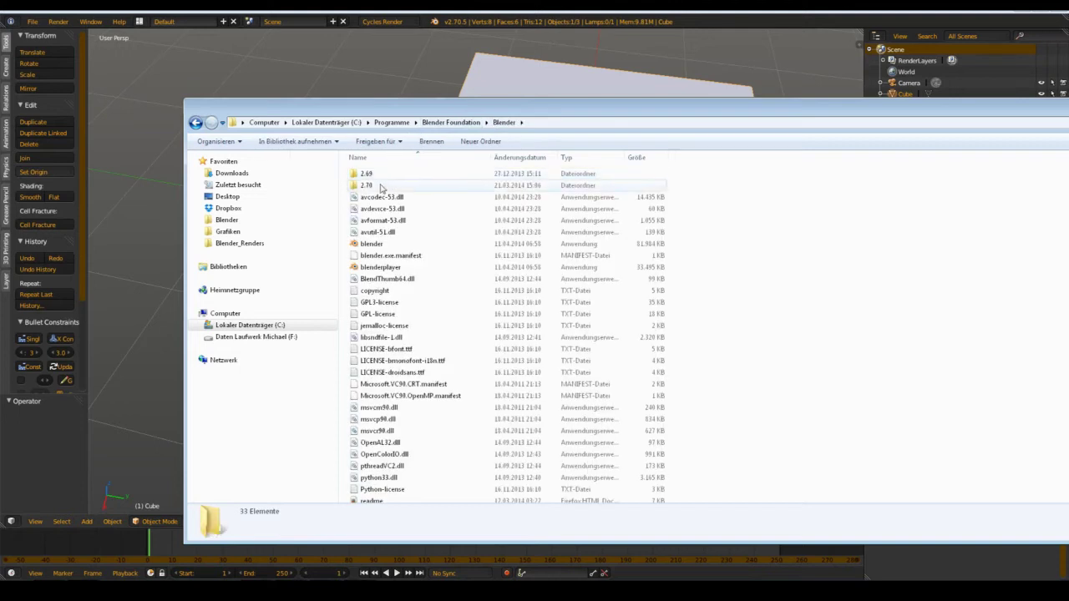
{"action": "double_click", "coordinate": [385, 182]}
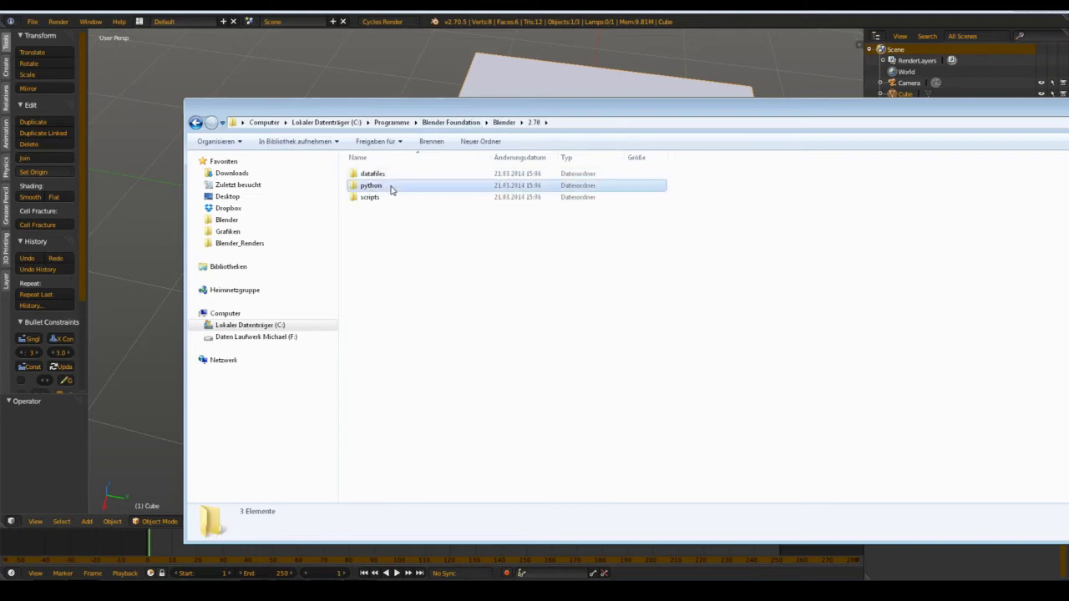
Open 2.70\scripts\addons and place the add-on zip's folder window beside it.
{"action": "left_click", "coordinate": [391, 185]}
{"action": "double_click", "coordinate": [388, 197]}
{"action": "double_click", "coordinate": [391, 174]}
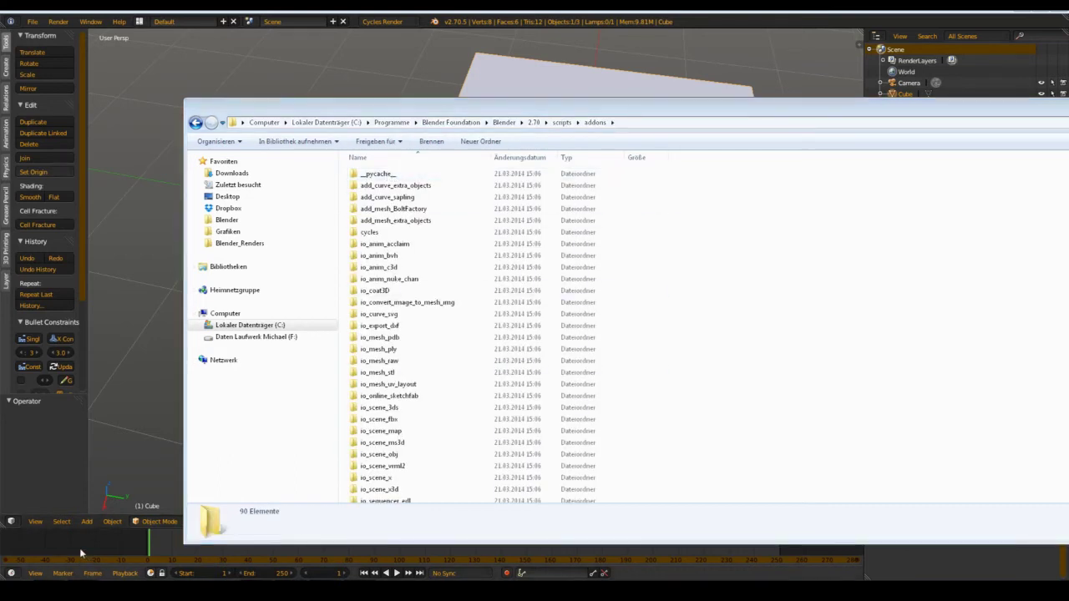
{"action": "key", "text": "alt+Tab"}
{"action": "left_click_drag", "start_coordinate": [356, 288], "coordinate": [471, 159]}
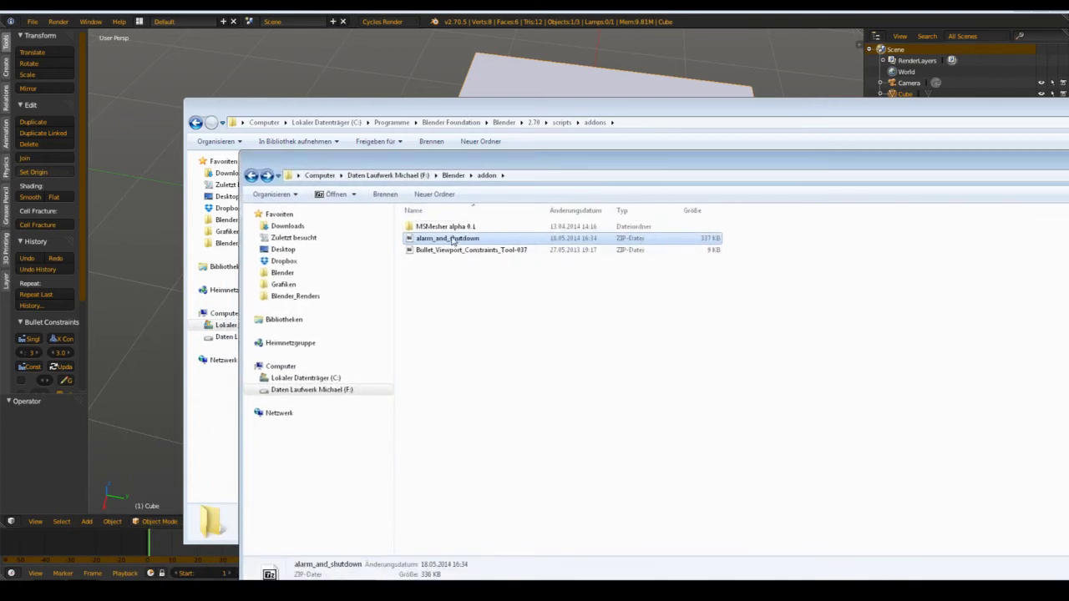
Extract the alarm_and_shutdown folder from its zip archive.
{"action": "double_click", "coordinate": [452, 241]}
{"action": "left_click", "coordinate": [158, 380]}
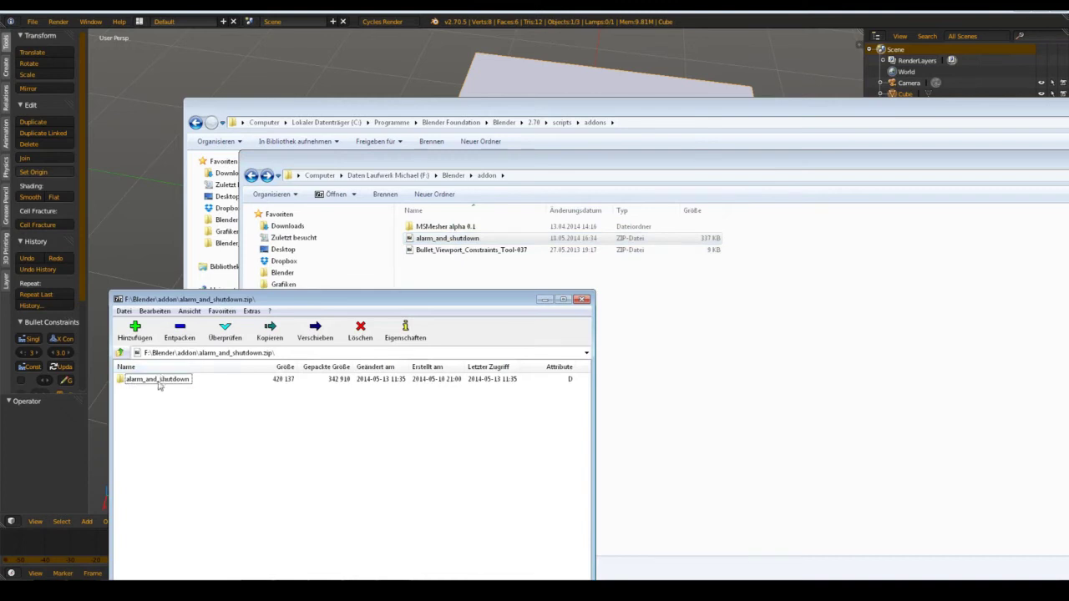
{"action": "left_click", "coordinate": [179, 330]}
{"action": "left_click", "coordinate": [580, 357]}
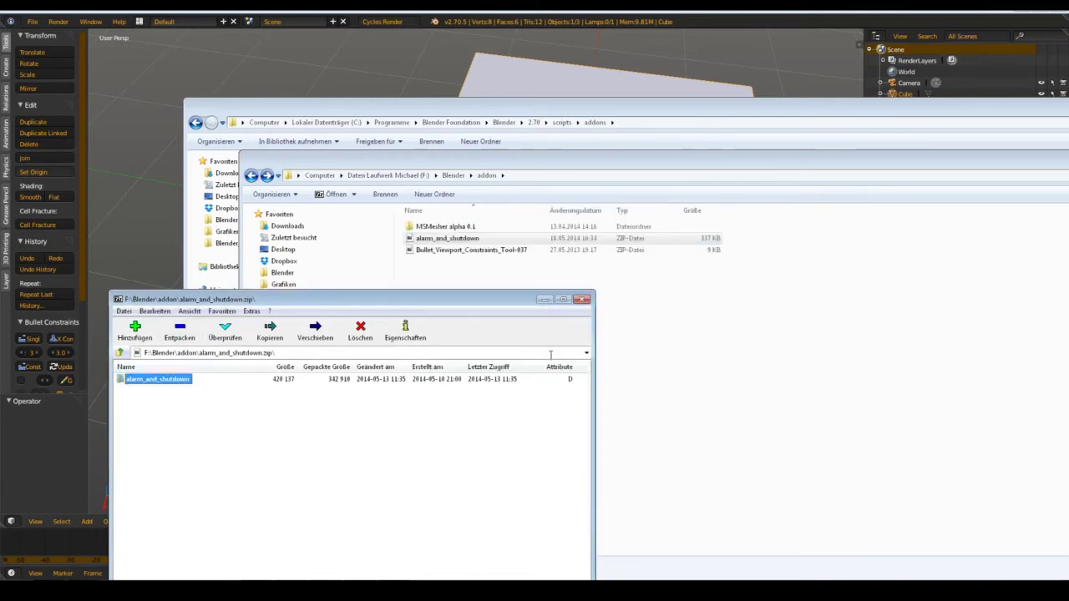
{"action": "left_click", "coordinate": [582, 300]}
Try copying alarm_and_shutdown and MSMesher into addons, cancel the access-denied prompt, return to Blender.
{"action": "left_click", "coordinate": [468, 227]}
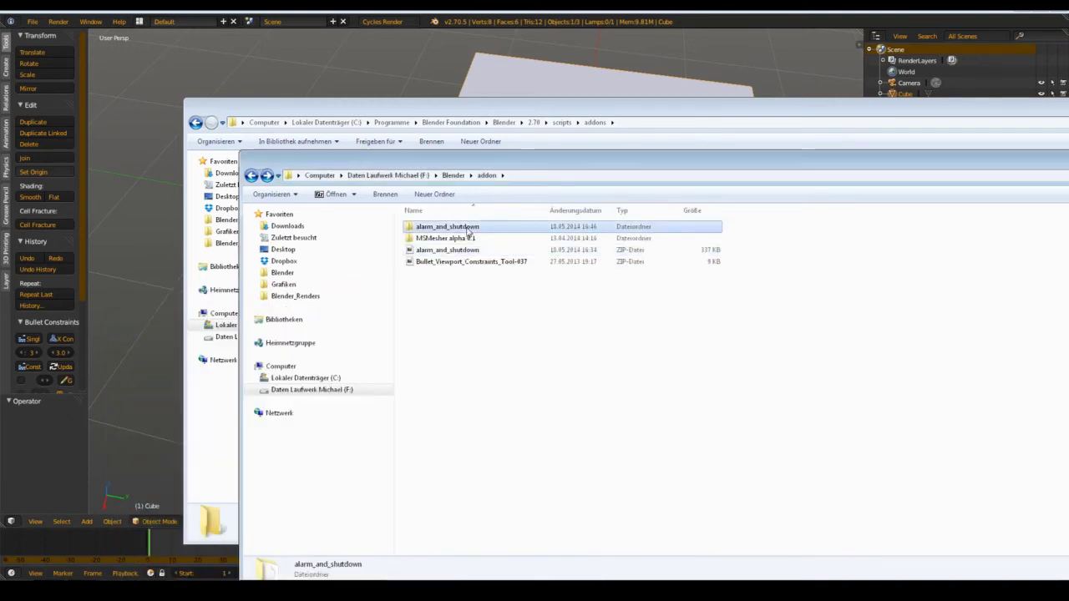
{"action": "left_click_drag", "start_coordinate": [430, 164], "coordinate": [411, 317]}
{"action": "left_click", "coordinate": [427, 390], "text": "ctrl"}
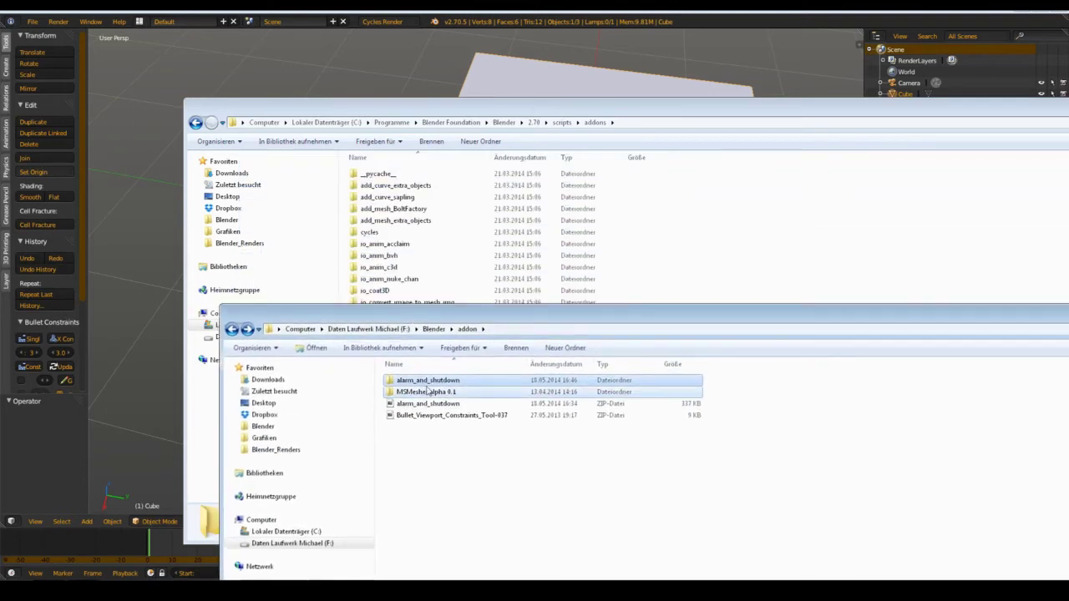
{"action": "left_click_drag", "start_coordinate": [428, 390], "coordinate": [396, 221]}
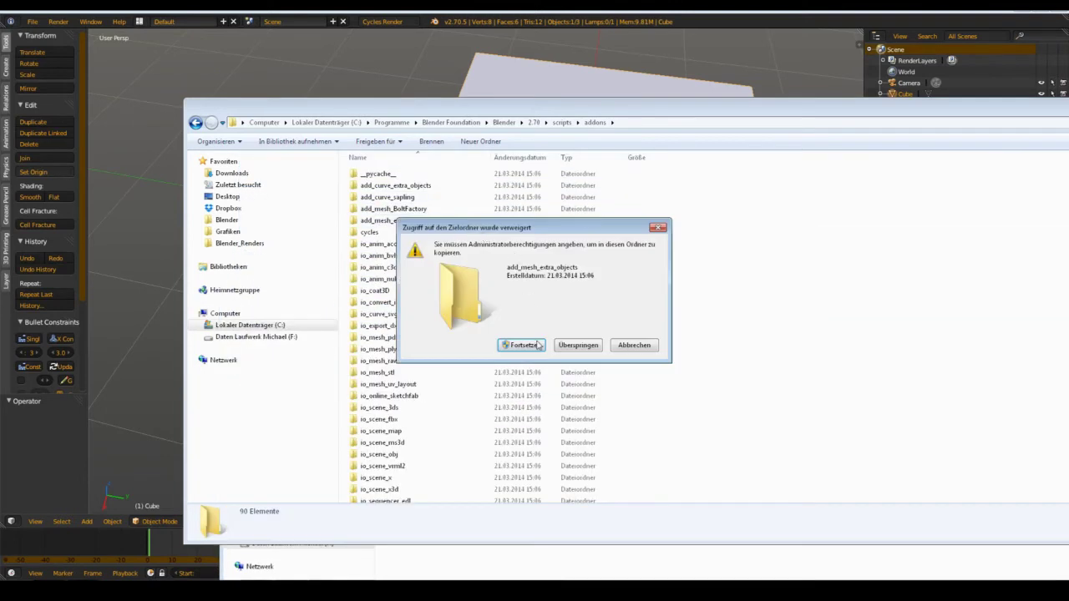
{"action": "left_click", "coordinate": [651, 346]}
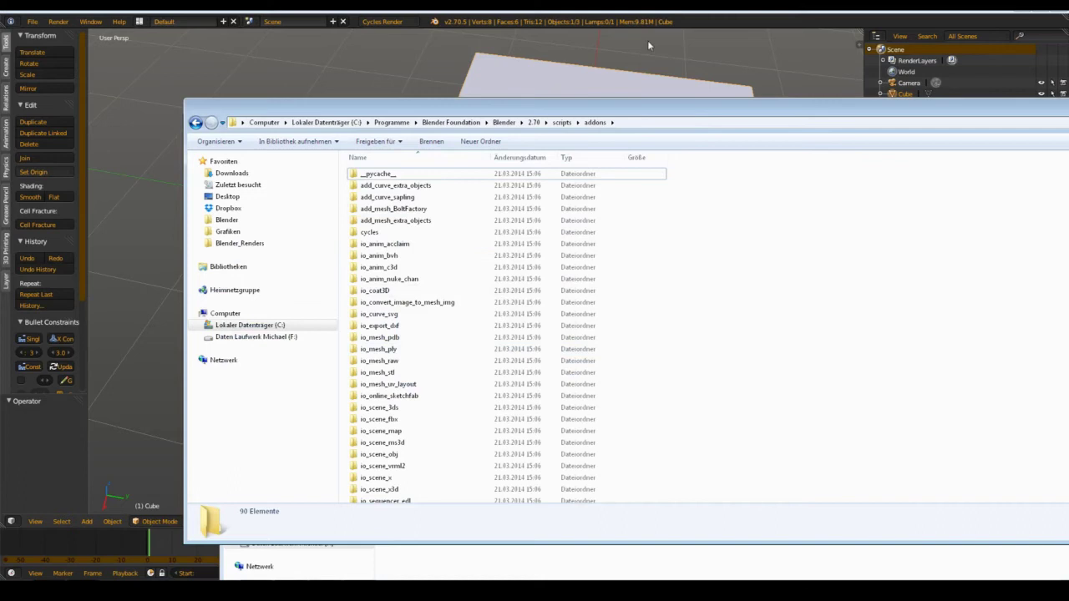
{"action": "left_click", "coordinate": [331, 72]}
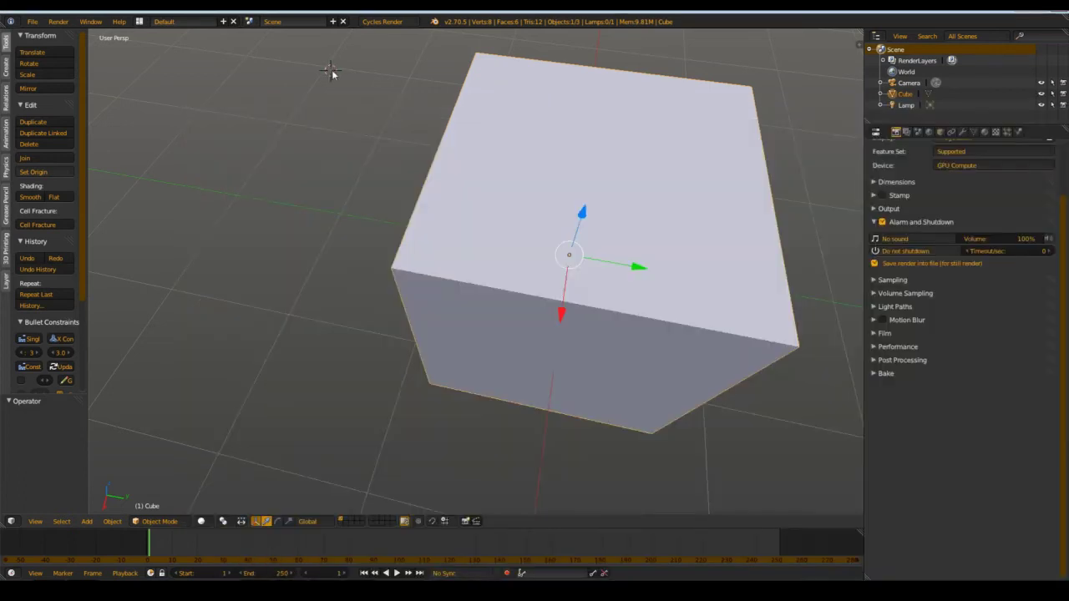
Open the add-ons preferences with Ctrl+Alt+U and search for 'alarm'.
{"action": "key", "text": "ctrl+alt+u"}
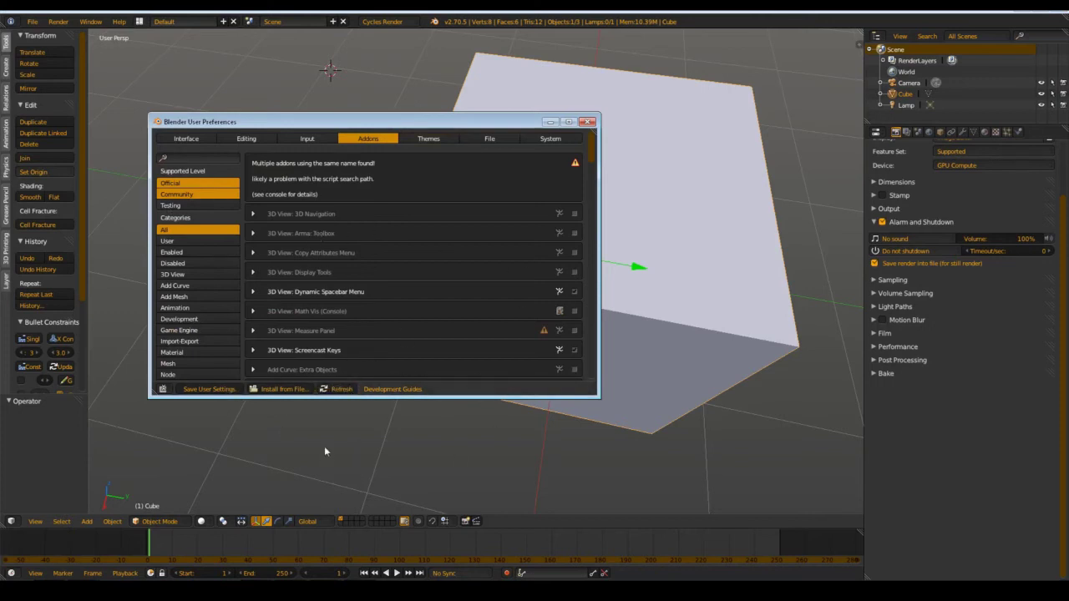
{"action": "left_click", "coordinate": [219, 161]}
{"action": "type", "text": "alarm"}
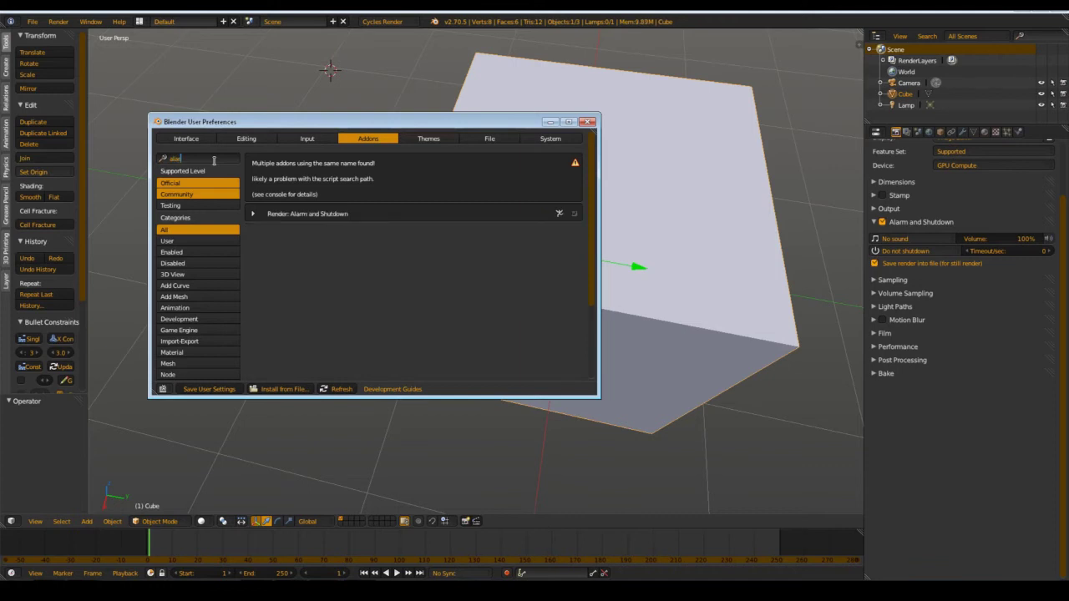
{"action": "left_click", "coordinate": [252, 214]}
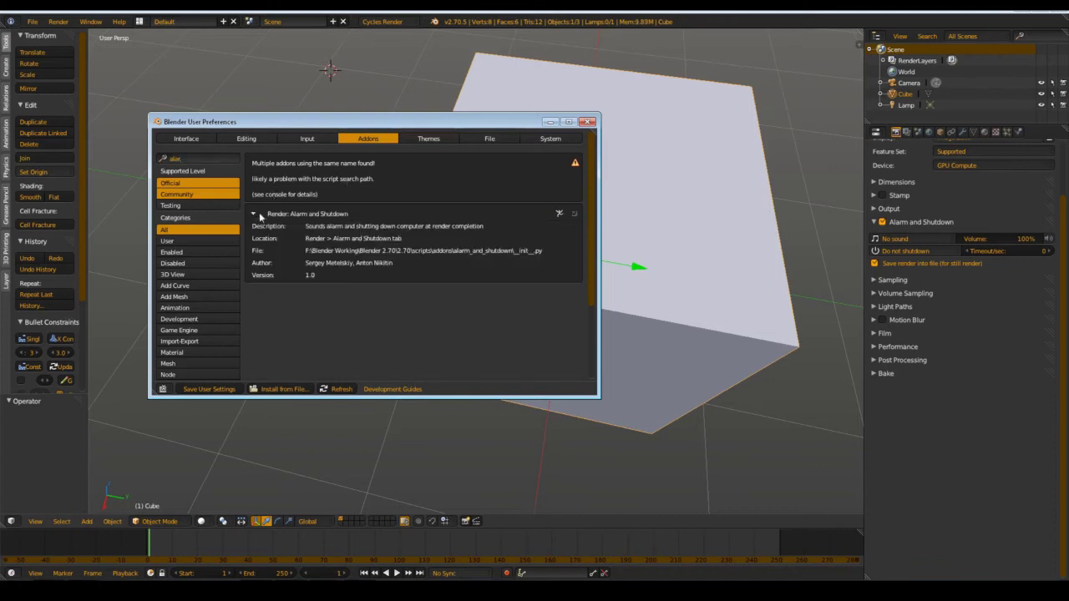
{"action": "left_click", "coordinate": [256, 215]}
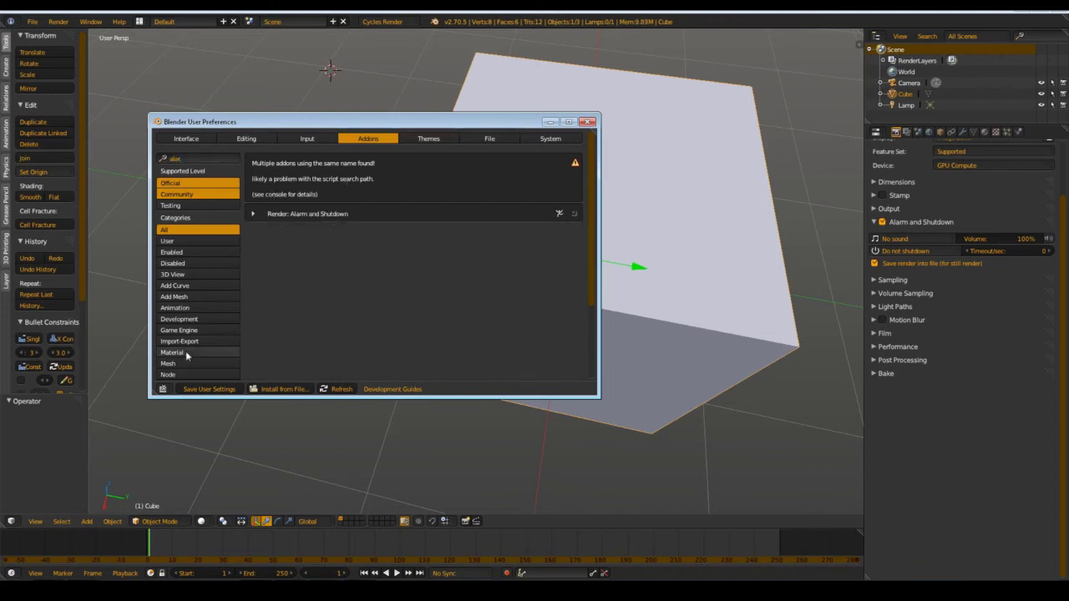
Install alarm_and_shutdown.zip from the F:\Blender\addon folder.
{"action": "left_click", "coordinate": [284, 389]}
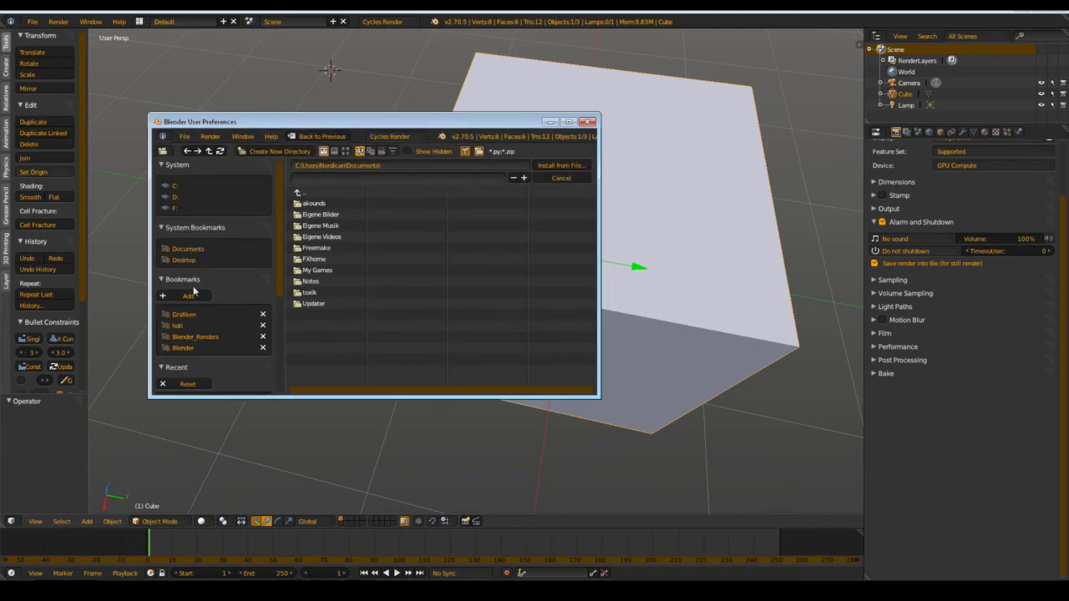
{"action": "left_click", "coordinate": [189, 349]}
{"action": "double_click", "coordinate": [302, 214]}
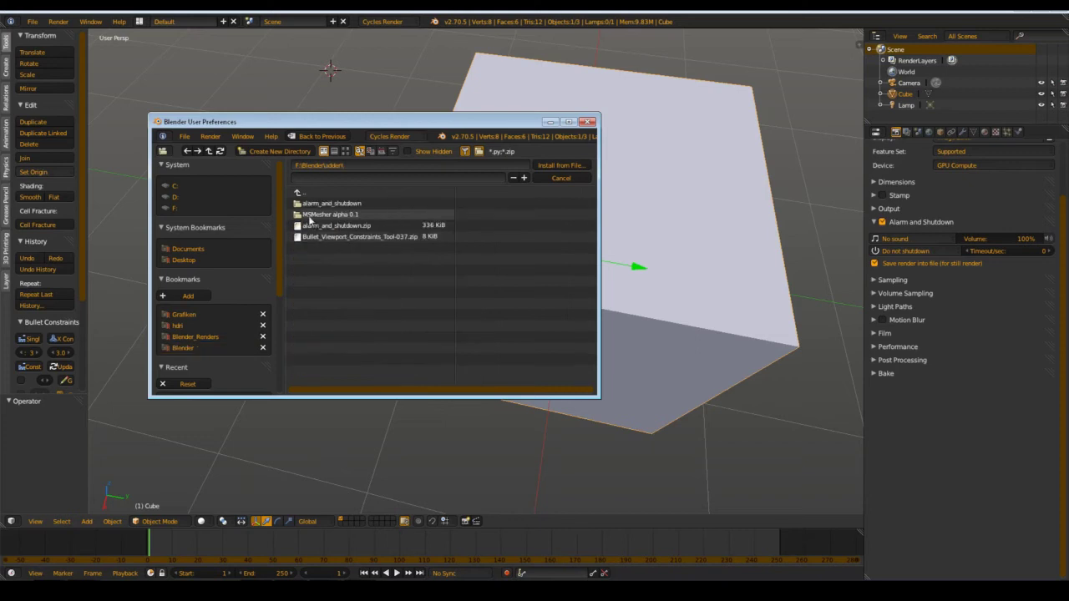
{"action": "left_click", "coordinate": [365, 226]}
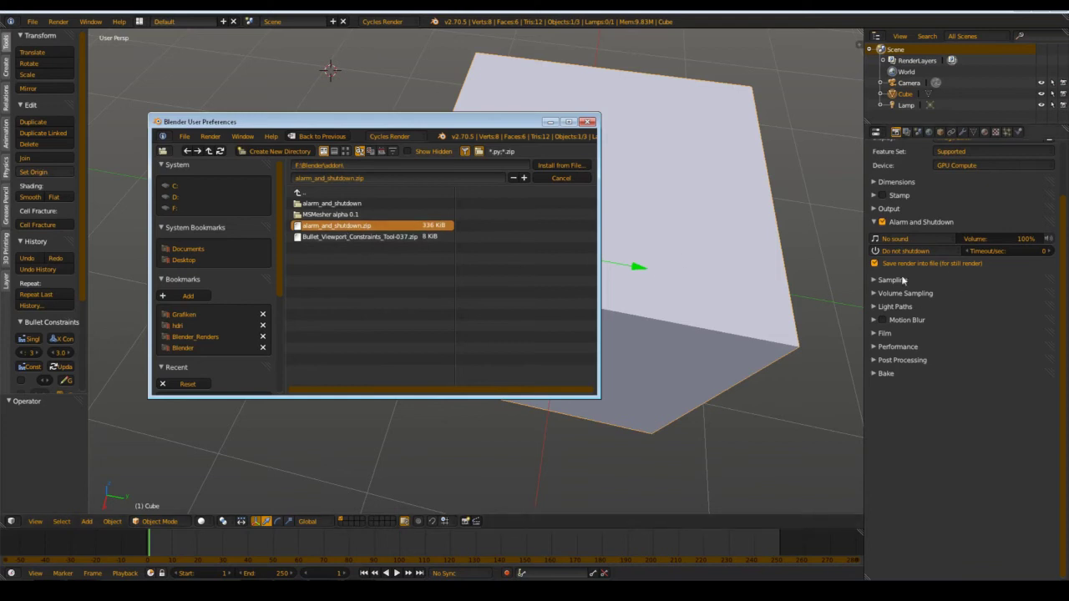
{"action": "left_click", "coordinate": [911, 239]}
{"action": "left_click", "coordinate": [913, 240]}
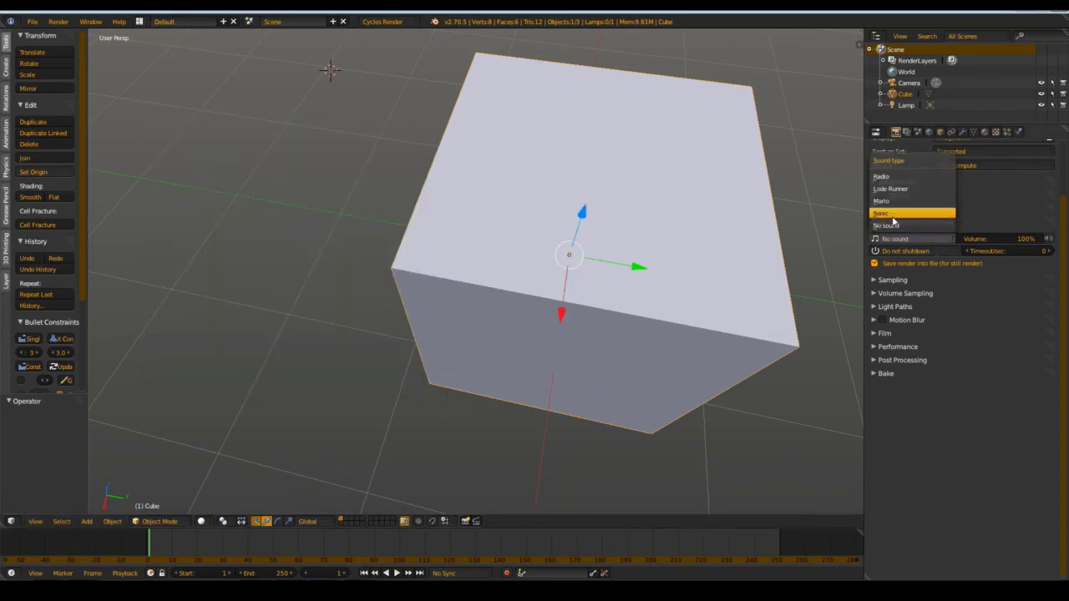
Choose Sonic as the alarm sound and lower the alarm volume slider.
{"action": "left_click", "coordinate": [621, 231]}
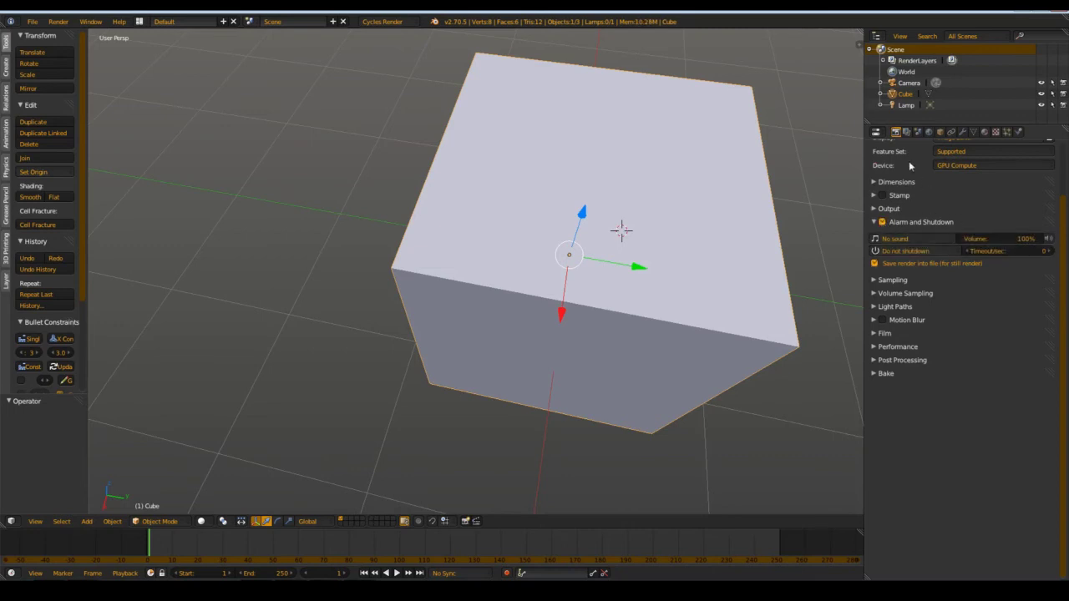
{"action": "left_click", "coordinate": [900, 238]}
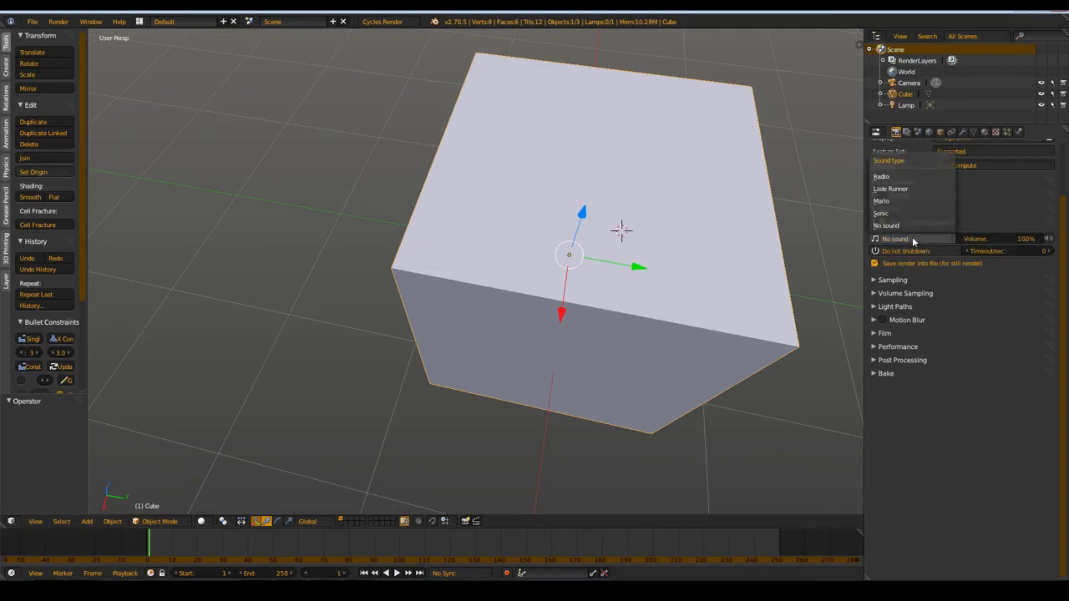
{"action": "left_click", "coordinate": [901, 252]}
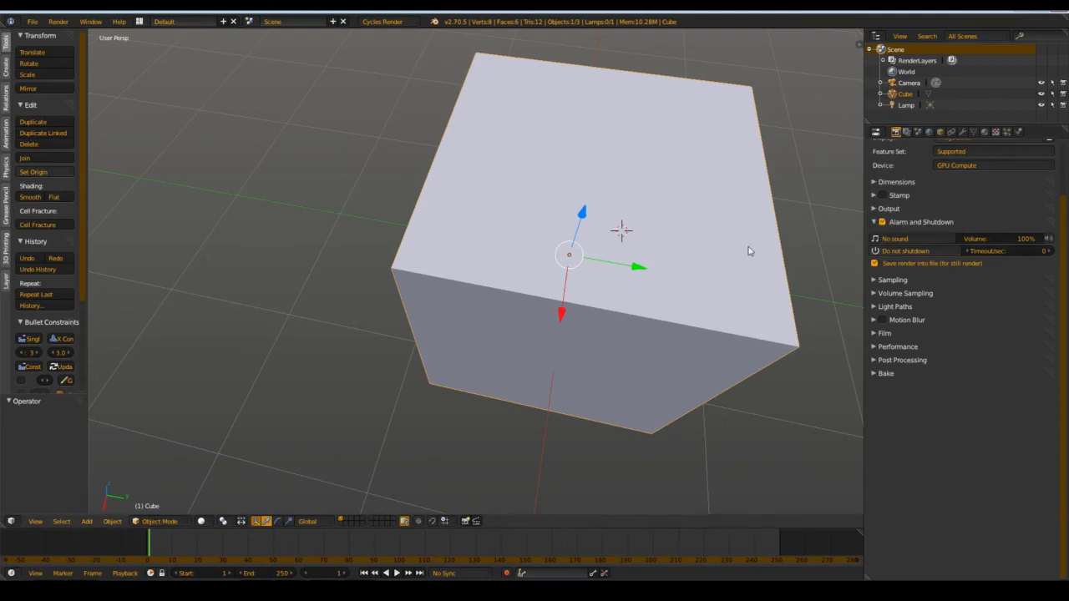
{"action": "left_click", "coordinate": [902, 240]}
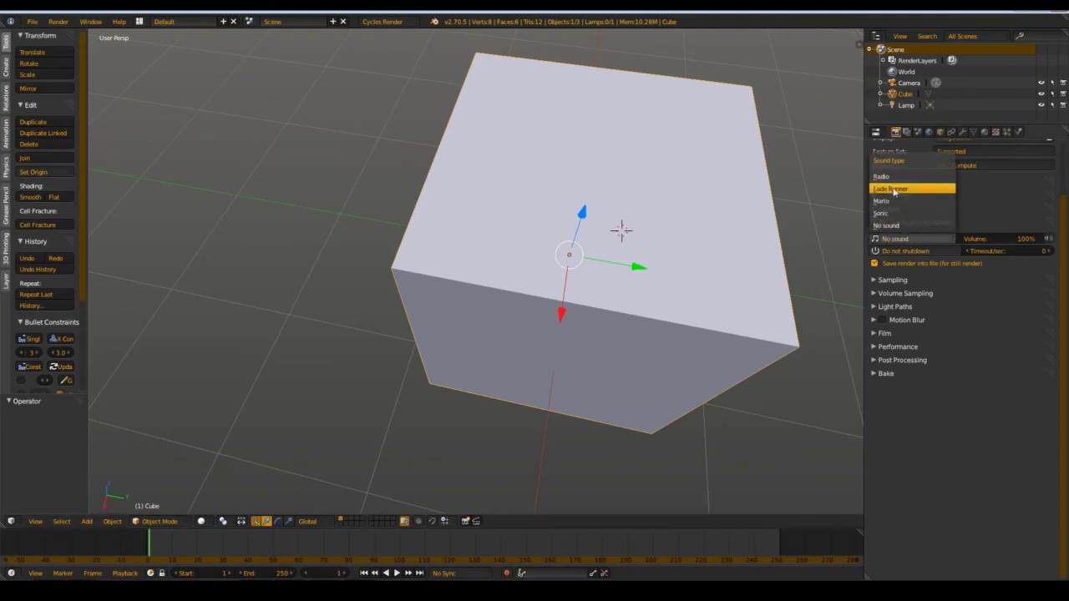
{"action": "left_click", "coordinate": [882, 213]}
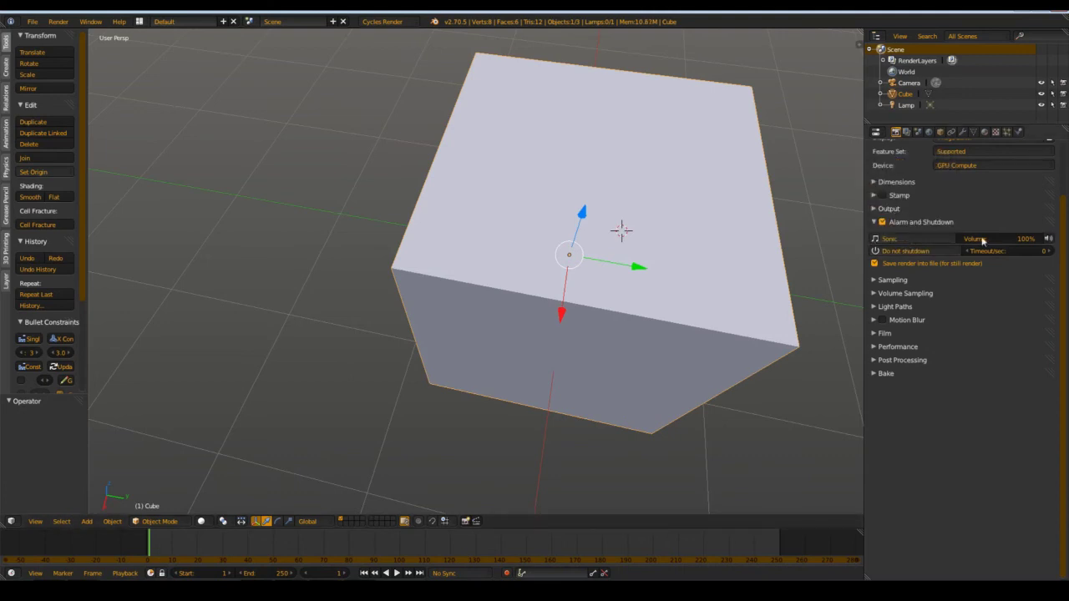
{"action": "mouse_move", "coordinate": [979, 239]}
{"action": "left_mouse_down"}
{"action": "mouse_move", "coordinate": [960, 240]}
{"action": "mouse_move", "coordinate": [1044, 241]}
{"action": "mouse_move", "coordinate": [973, 240]}
{"action": "left_mouse_up"}
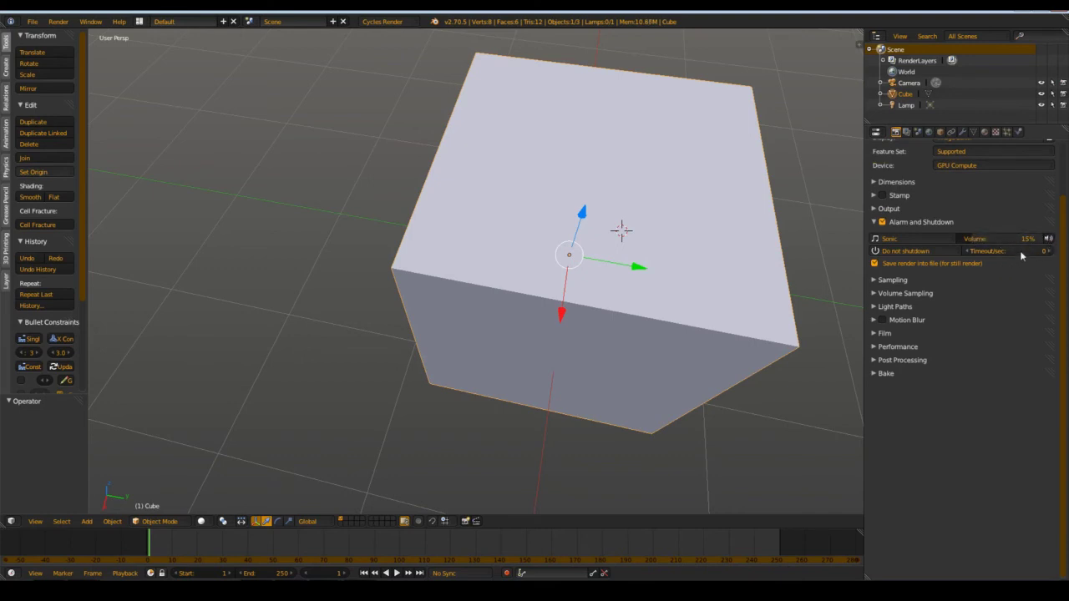
Set the alarm volume to 15% and keep Shutdown type at Do not shutdown.
{"action": "left_click", "coordinate": [992, 253]}
{"action": "type", "text": "0"}
{"action": "left_click", "coordinate": [907, 251]}
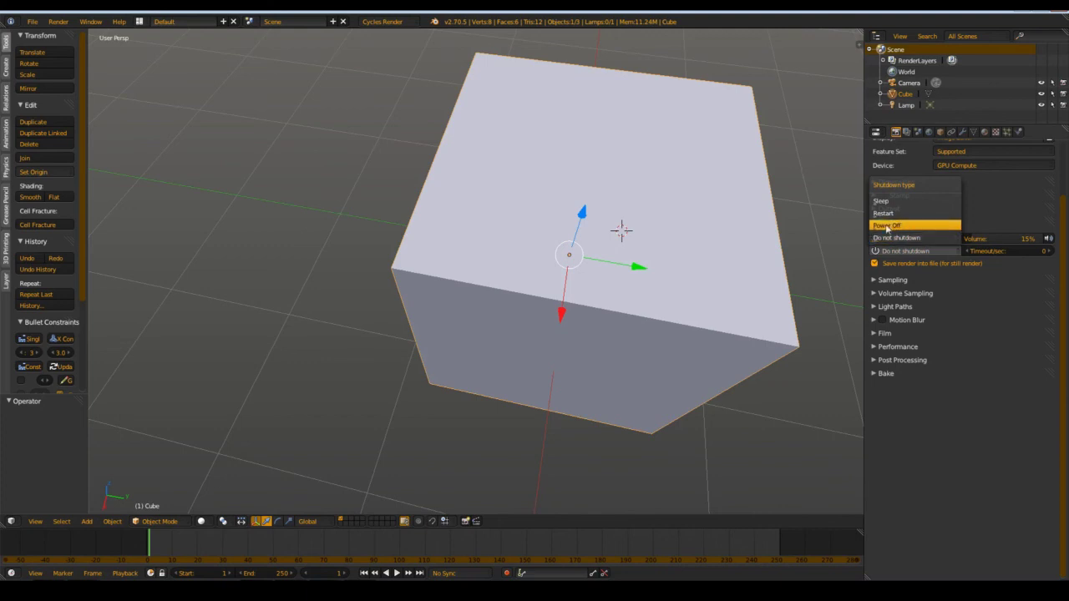
{"action": "left_click", "coordinate": [1002, 321]}
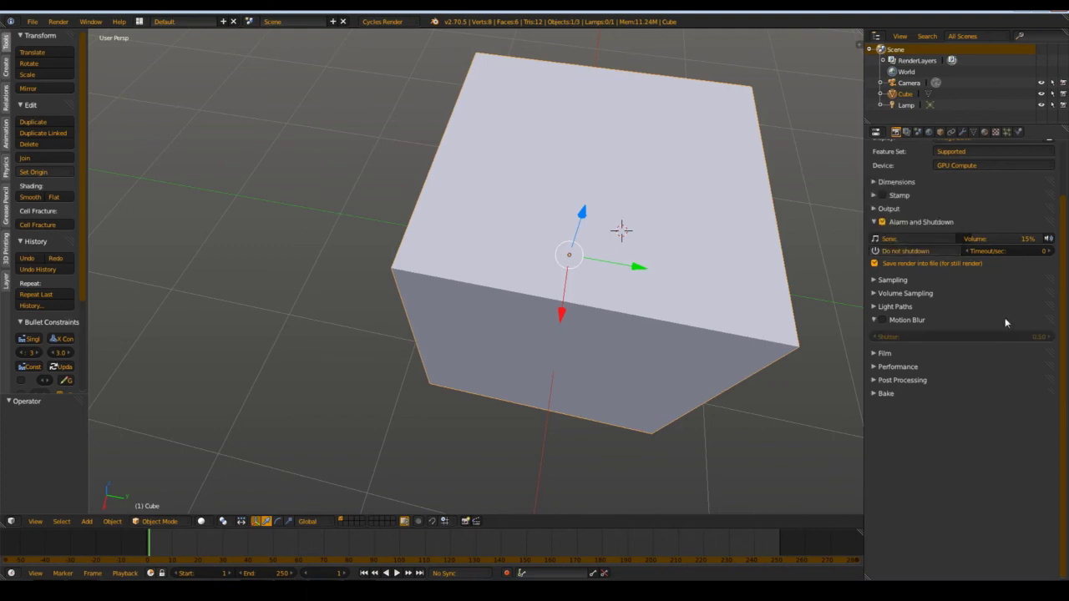
Adjust the Timeout/sec value to 0 and collapse the Alarm and Shutdown panel.
{"action": "left_click", "coordinate": [993, 252]}
{"action": "key", "text": "Return"}
{"action": "left_click", "coordinate": [921, 322]}
{"action": "left_click", "coordinate": [997, 251]}
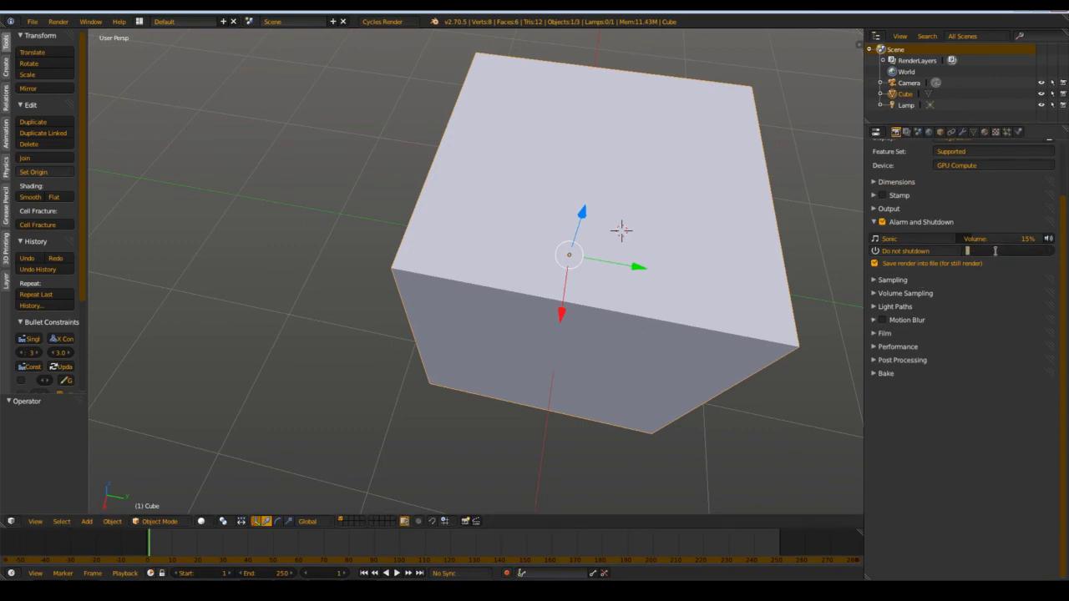
{"action": "left_click_drag", "start_coordinate": [1000, 250], "coordinate": [1021, 256]}
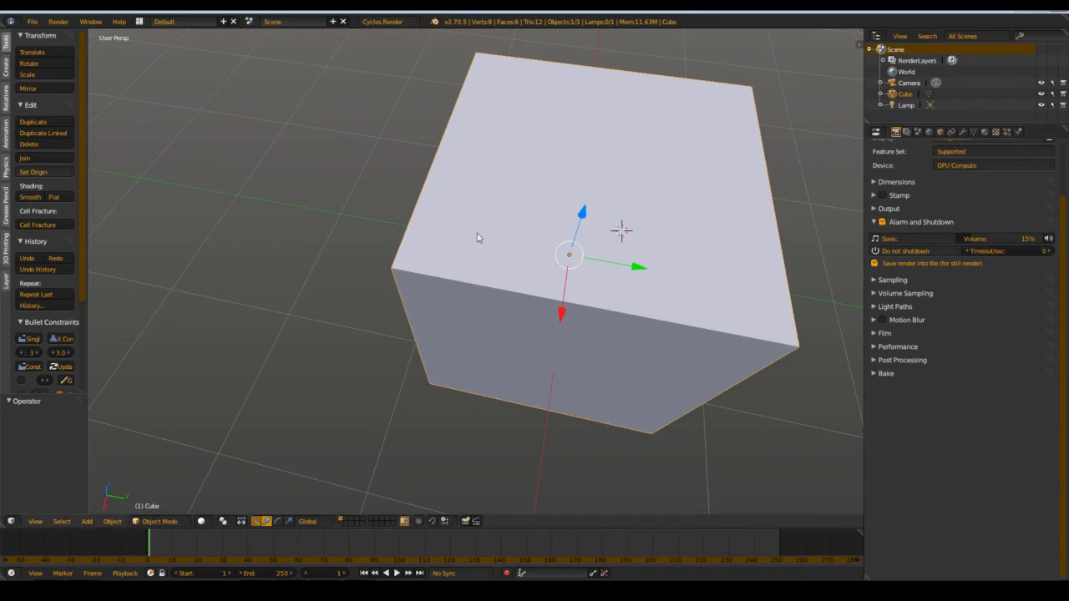
{"action": "left_click", "coordinate": [935, 222]}
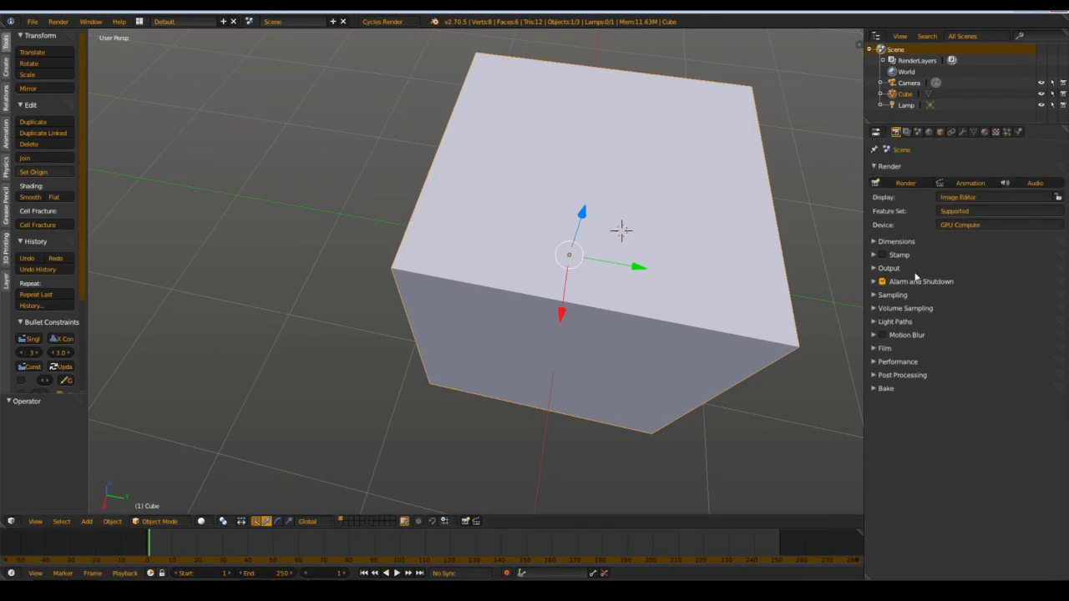
Collapse the Render panel and orbit the viewport closer around the cube.
{"action": "left_click", "coordinate": [906, 167]}
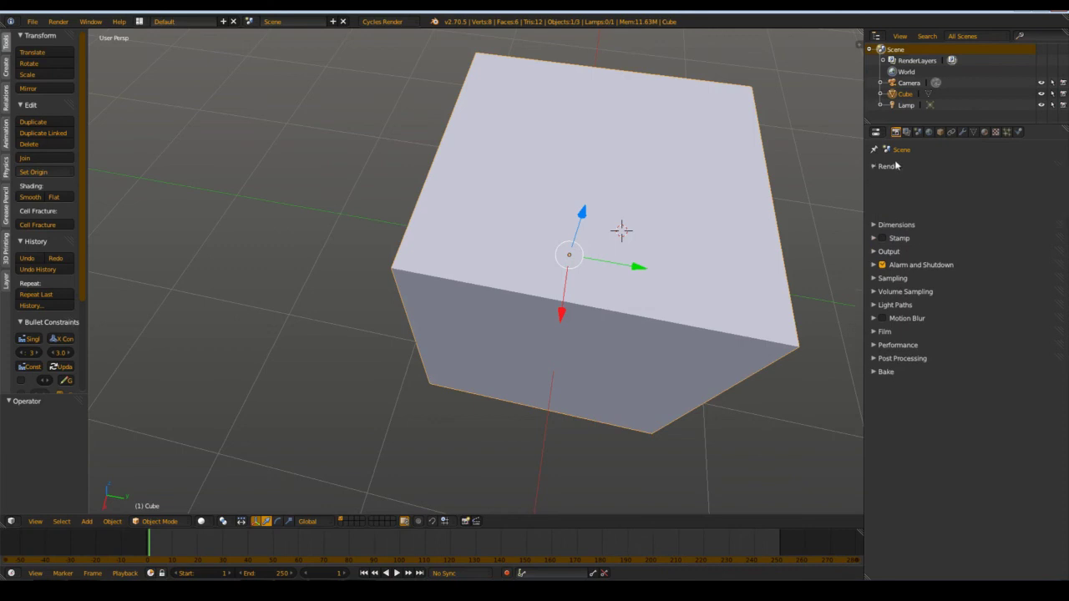
{"action": "middle_click_drag", "start_coordinate": [651, 334], "coordinate": [701, 353]}
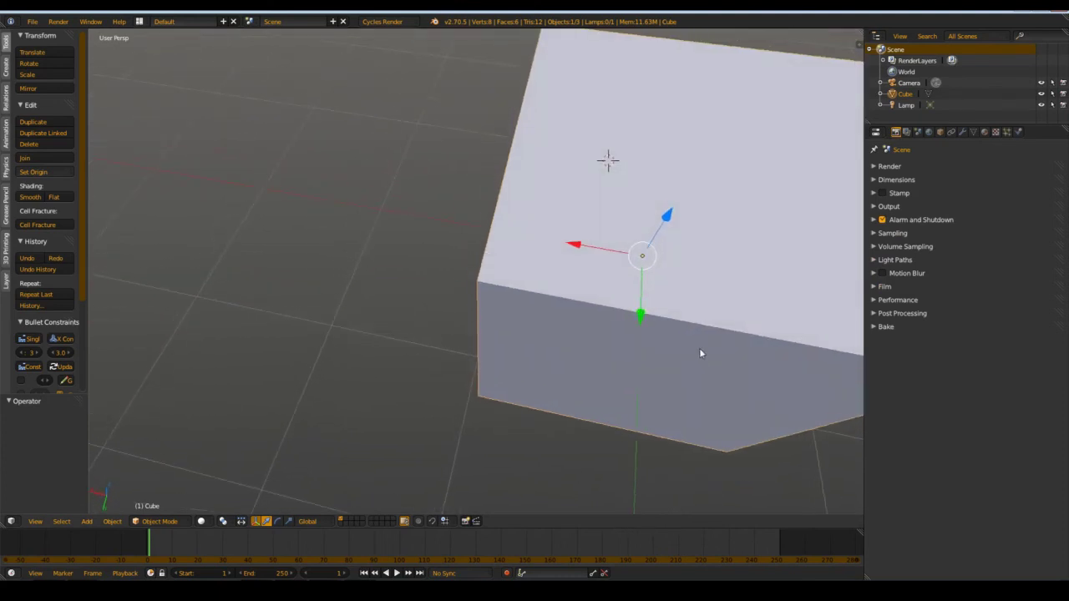